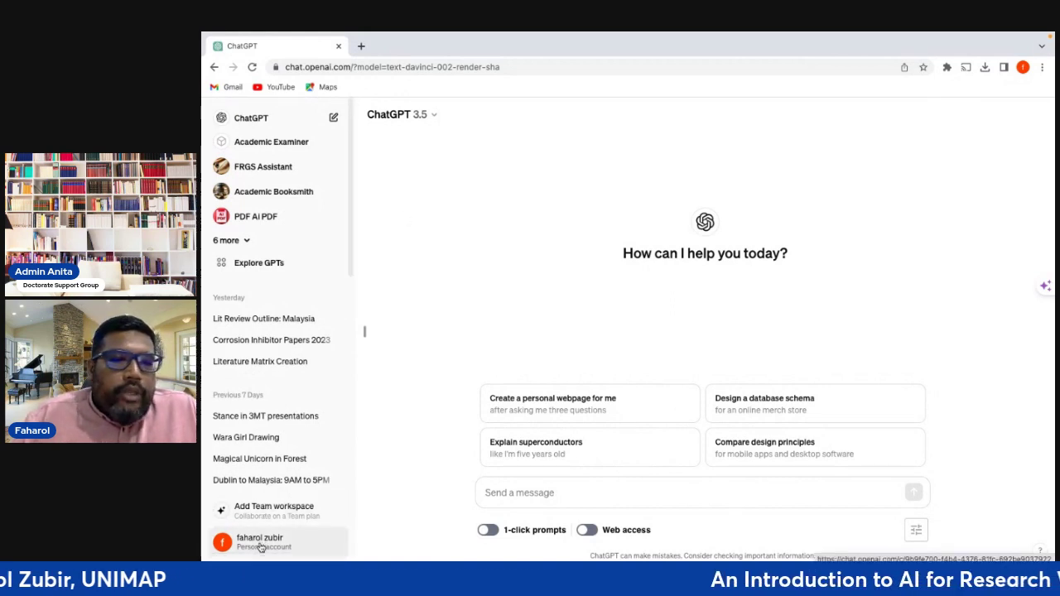
Review the Customize ChatGPT custom instructions form and leave it without saving anything
{"action": "left_click", "coordinate": [259, 543]}
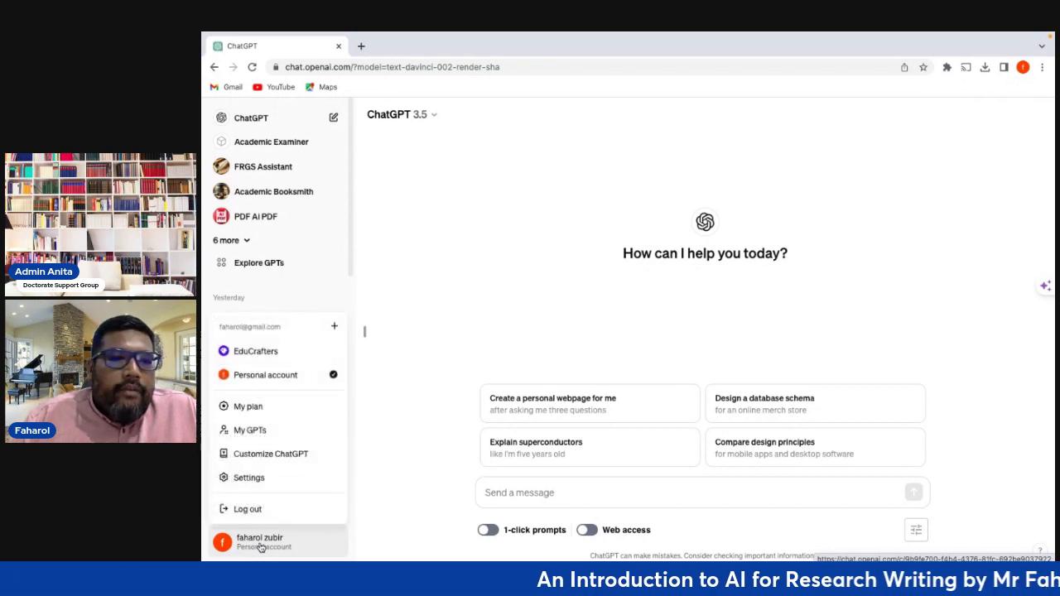
{"action": "left_click", "coordinate": [298, 457]}
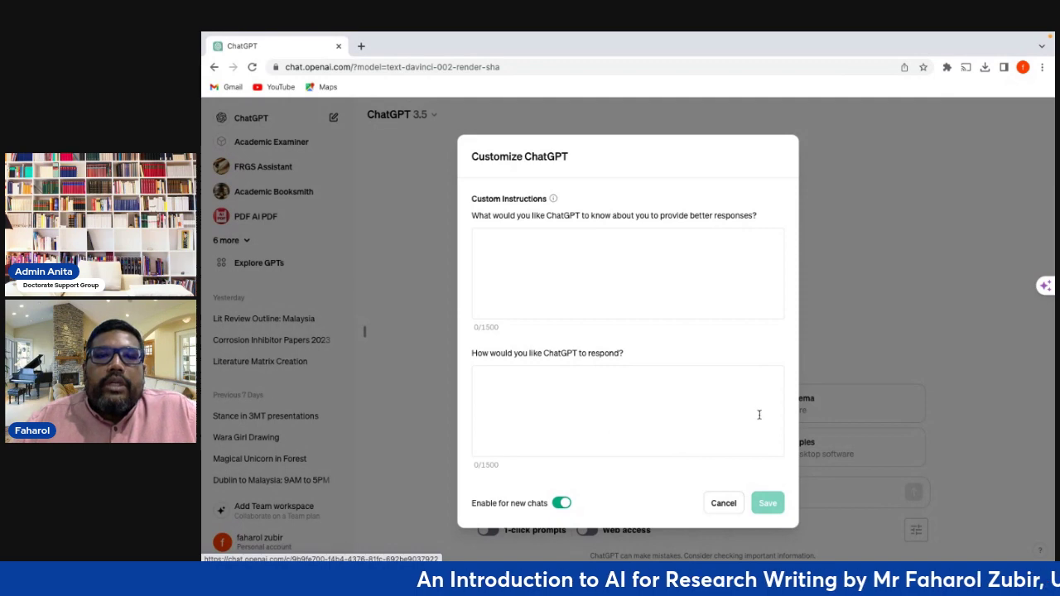
{"action": "left_click", "coordinate": [721, 504]}
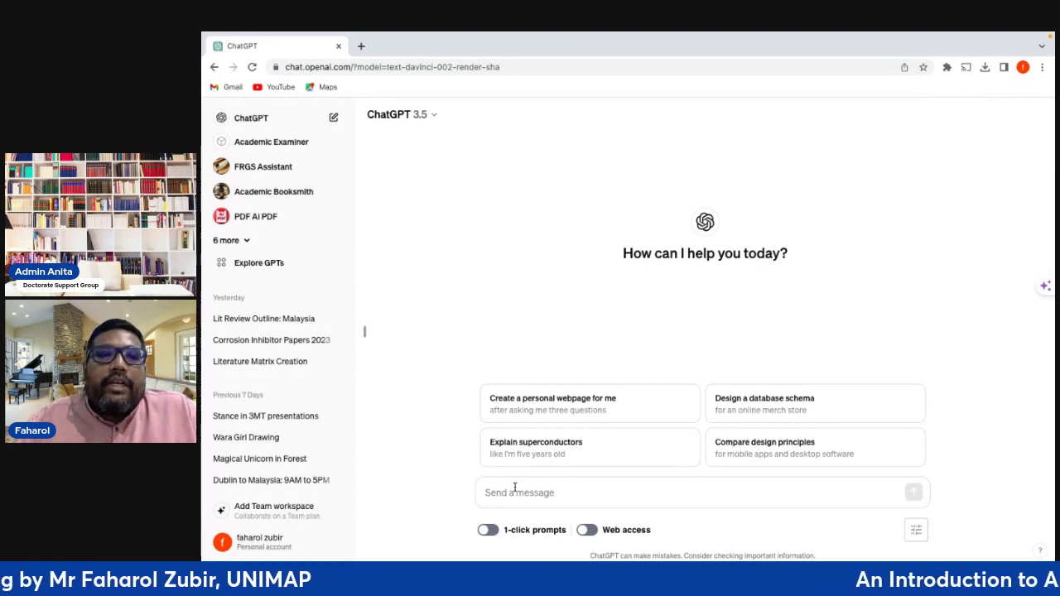
{"action": "key", "text": "alt+Tab"}
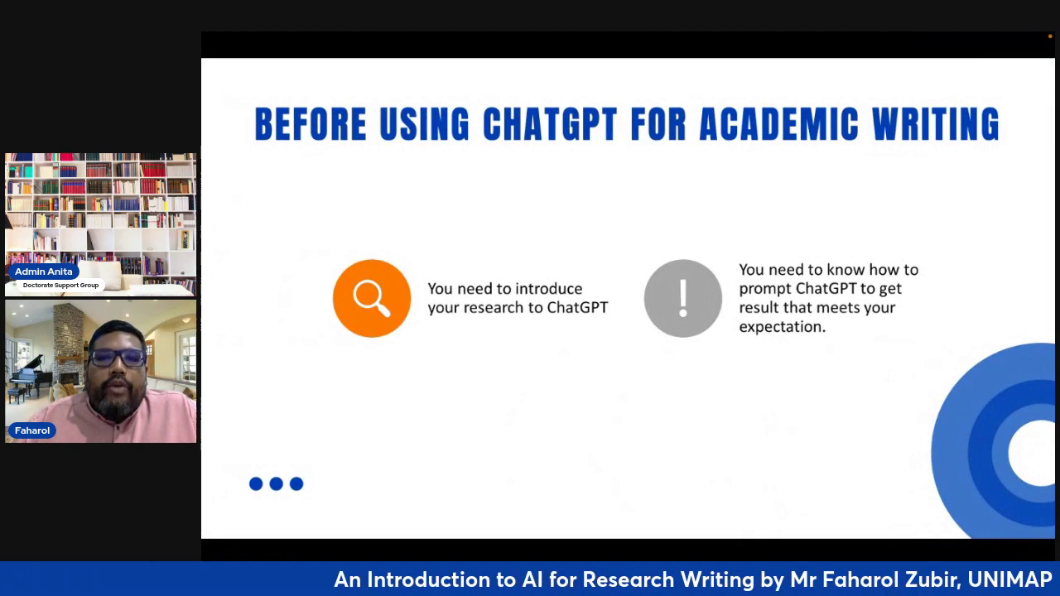
{"action": "key", "text": "alt+Tab"}
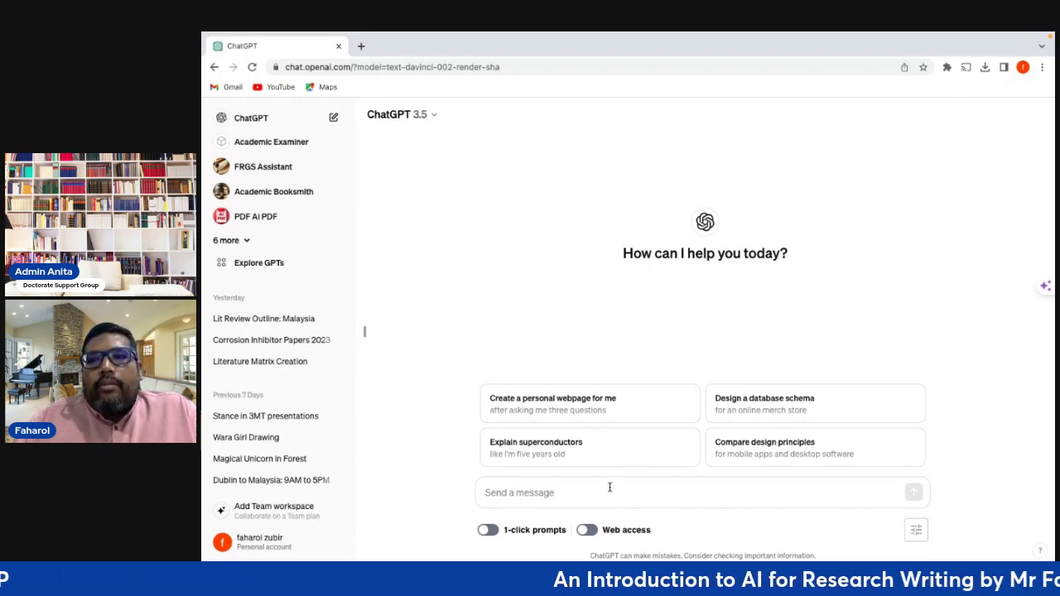
Switch the chat model to GPT-4
{"action": "mouse_move", "coordinate": [241, 55]}
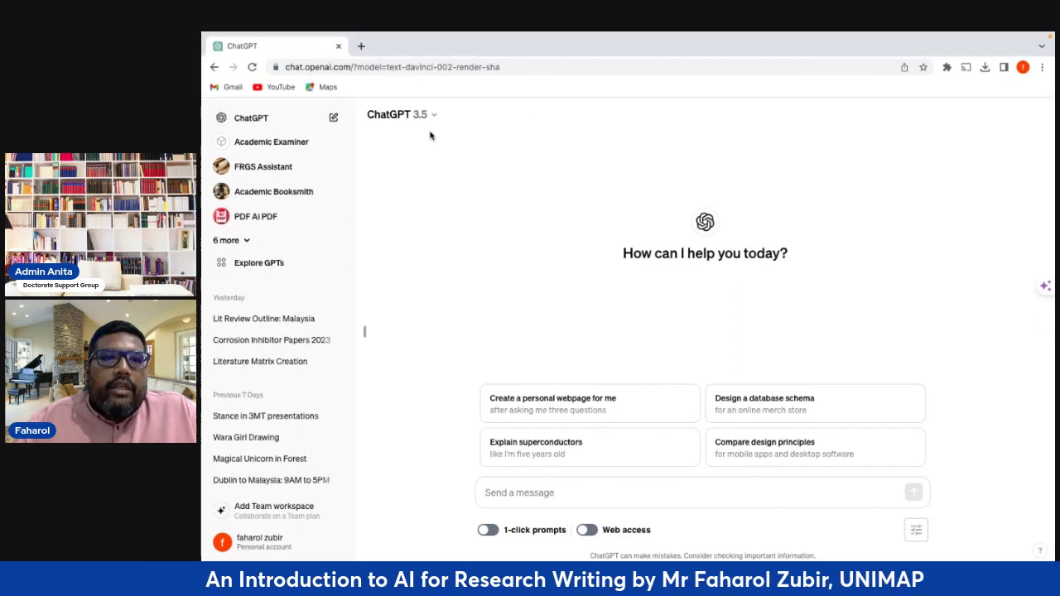
{"action": "left_click", "coordinate": [432, 117]}
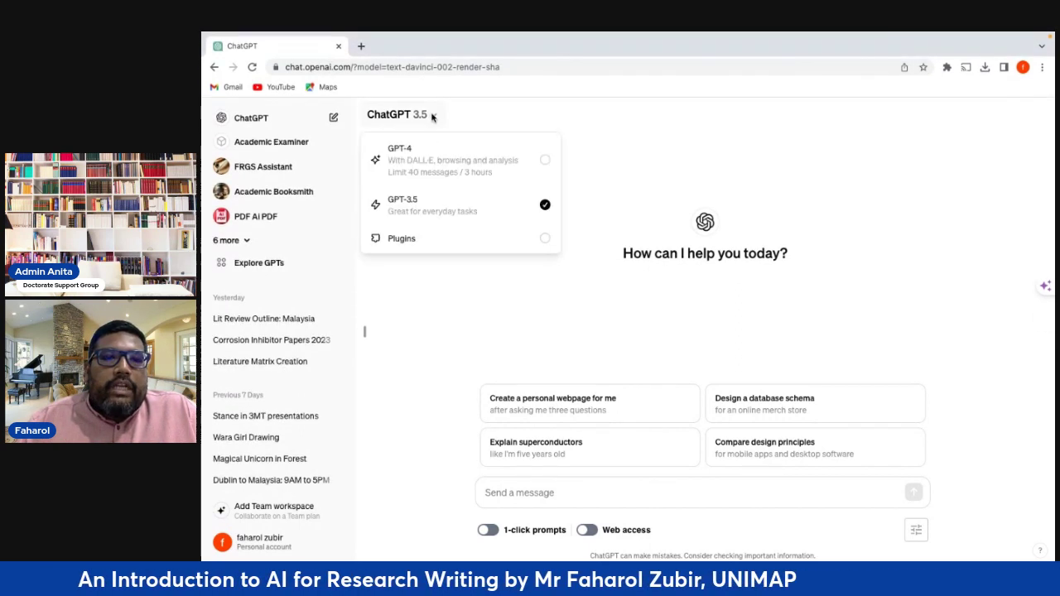
{"action": "left_click", "coordinate": [546, 159]}
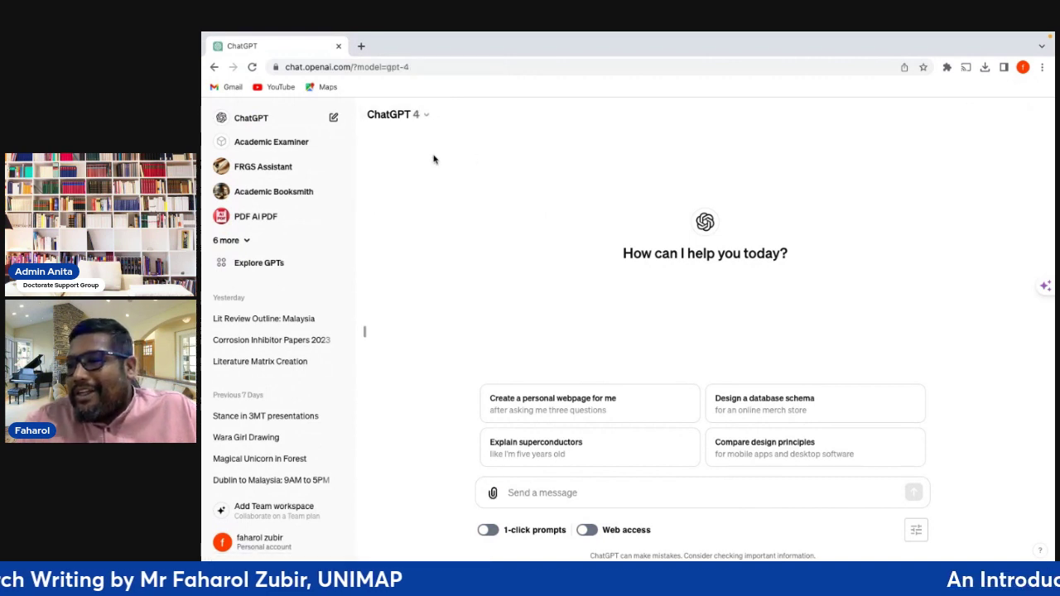
Take the browser window out of full screen and reposition it to uncover the files on the desktop
{"action": "mouse_move", "coordinate": [378, 33]}
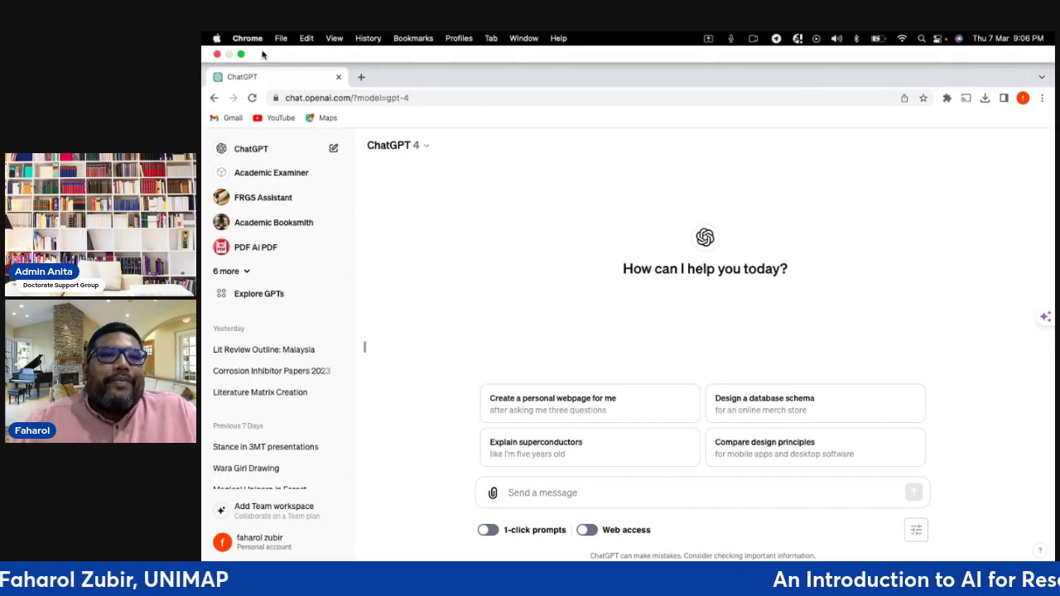
{"action": "left_click", "coordinate": [241, 55]}
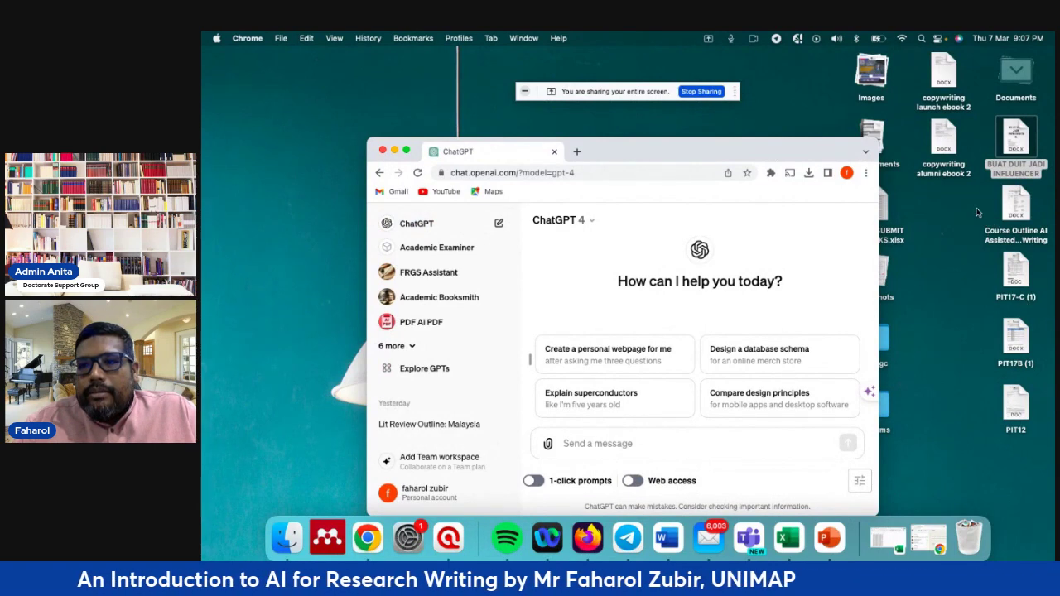
{"action": "left_click_drag", "start_coordinate": [689, 151], "coordinate": [602, 115]}
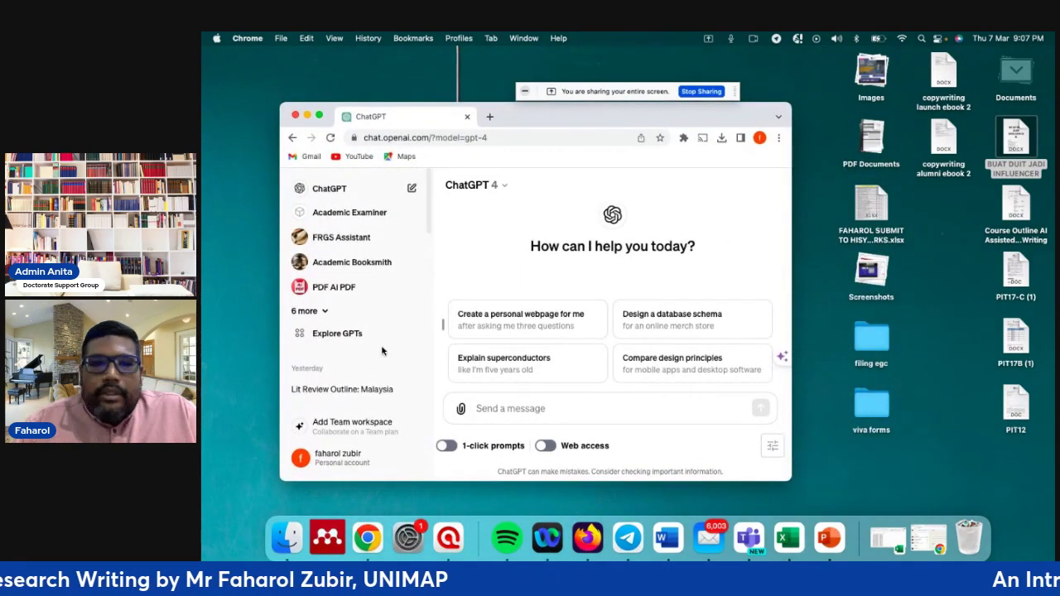
Expand the PDF Documents stack on the desktop and close the Finder window that covers the browser
{"action": "left_click", "coordinate": [283, 531]}
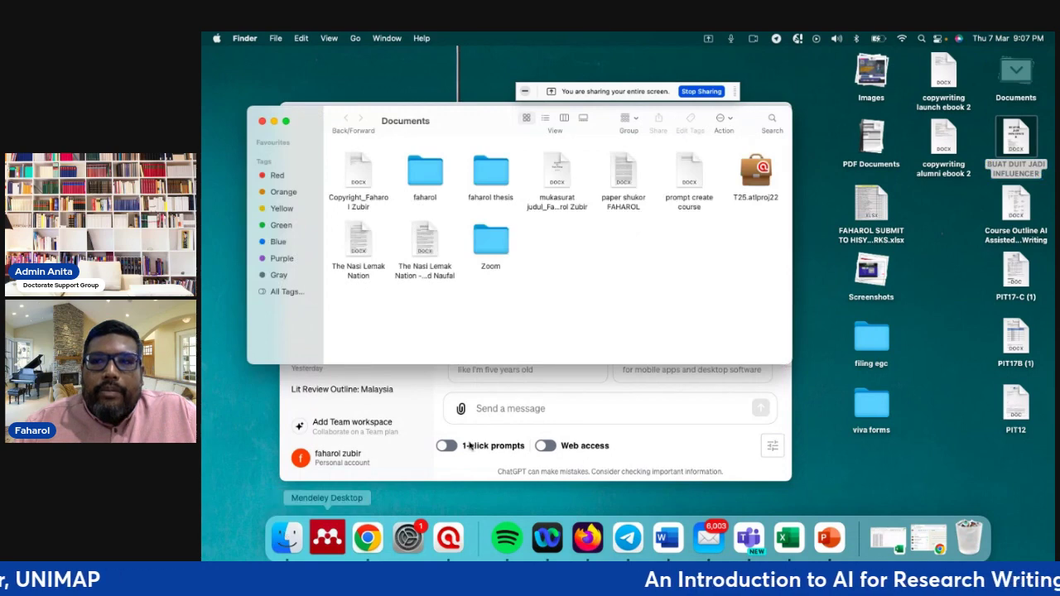
{"action": "left_click", "coordinate": [876, 147]}
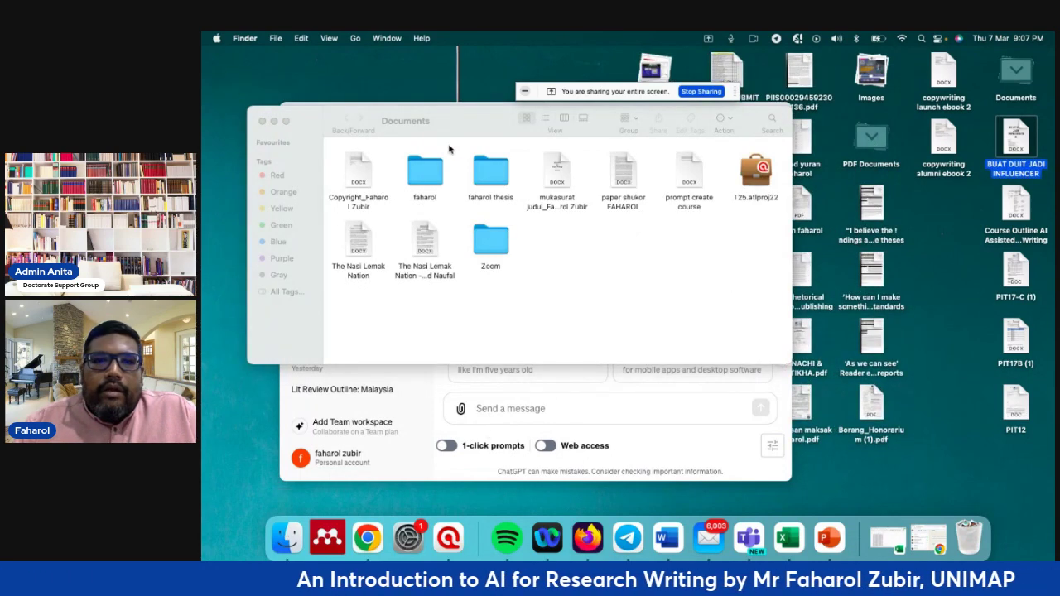
{"action": "left_click", "coordinate": [263, 121]}
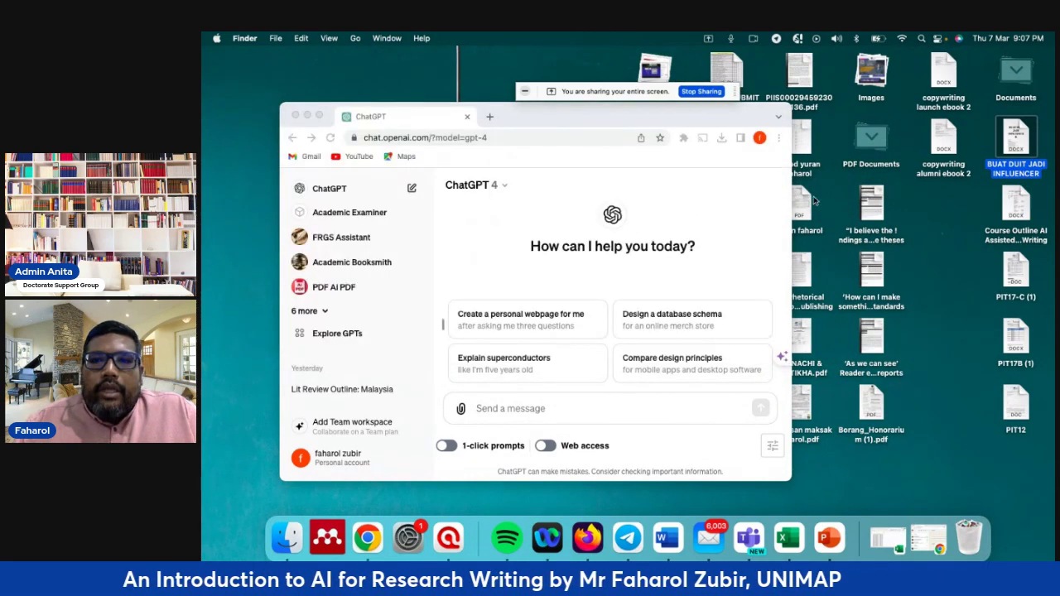
Attach the desktop PDF beginning "I believe the" and ending "theses" to the chat message, and return the browser to full screen
{"action": "left_click", "coordinate": [872, 198]}
{"action": "left_click_drag", "start_coordinate": [871, 199], "coordinate": [580, 266]}
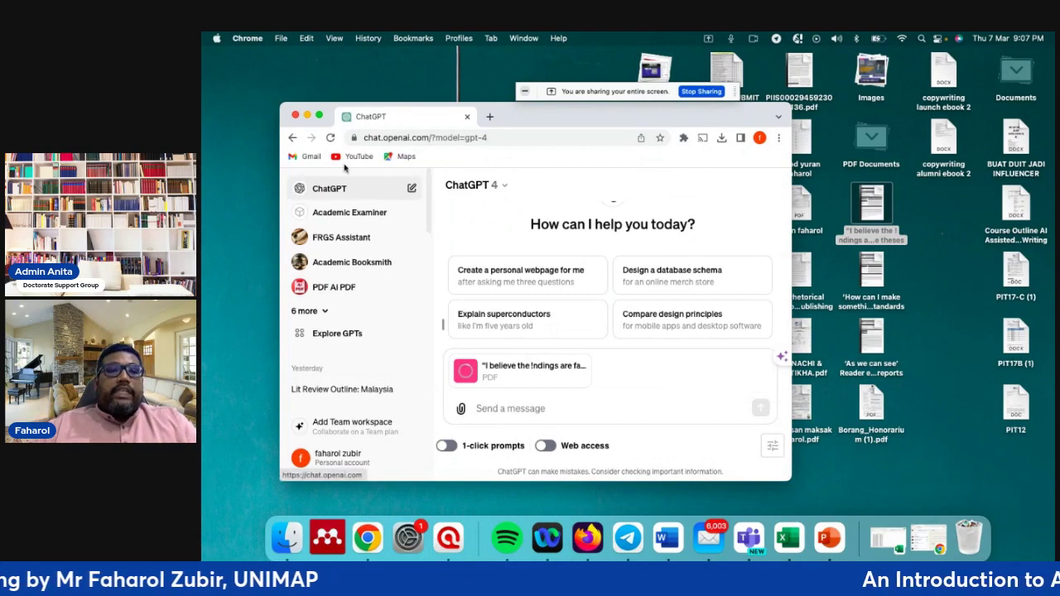
{"action": "left_click", "coordinate": [320, 117]}
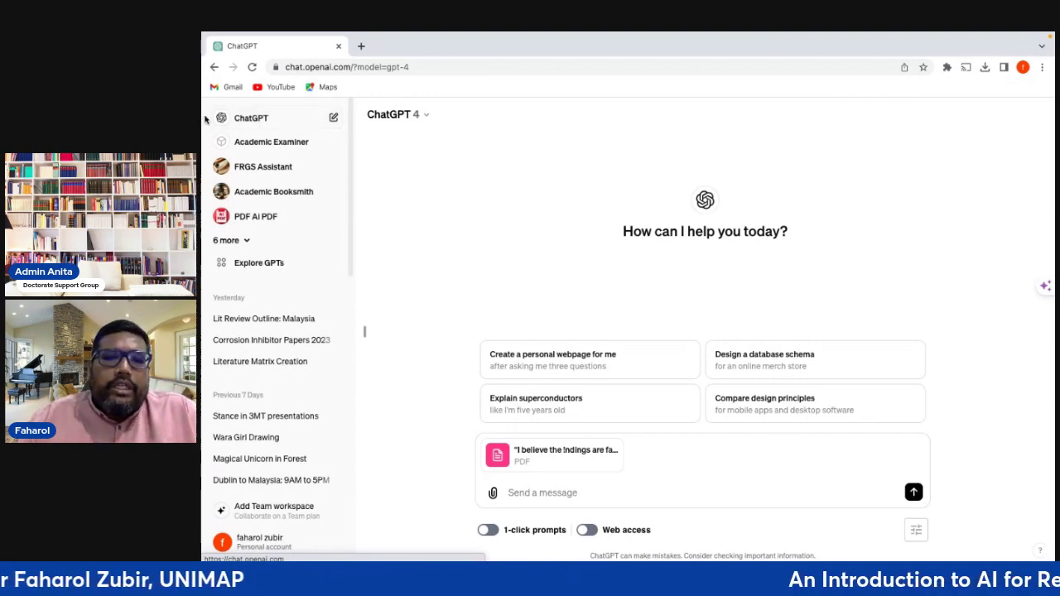
Write the prompt "analyse the paper and extract the information in a detailed litearture matrix suitable for a phd student."
{"action": "left_click", "coordinate": [522, 492]}
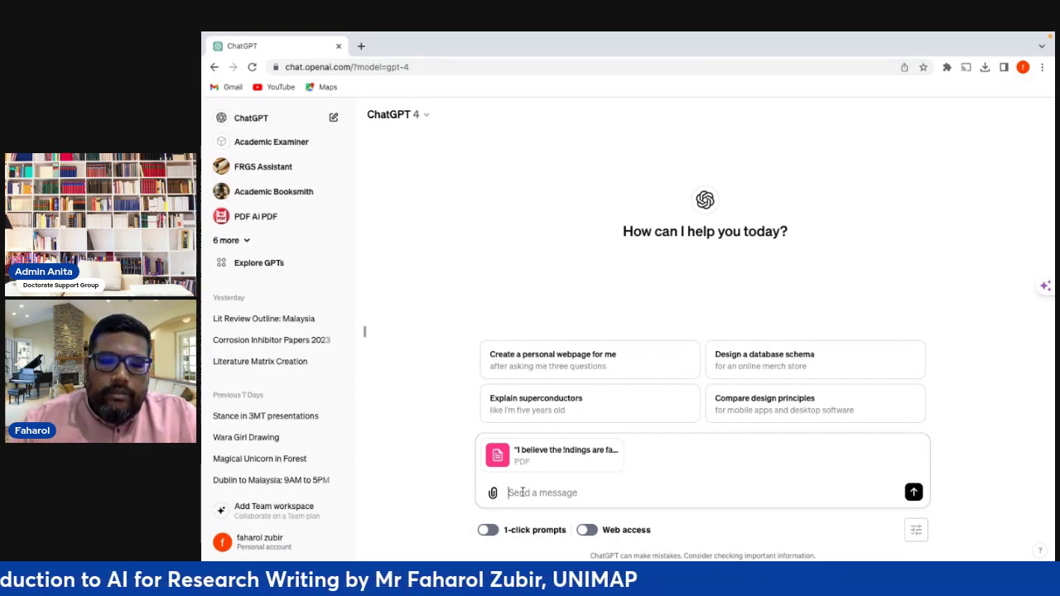
{"action": "type", "text": "an"}
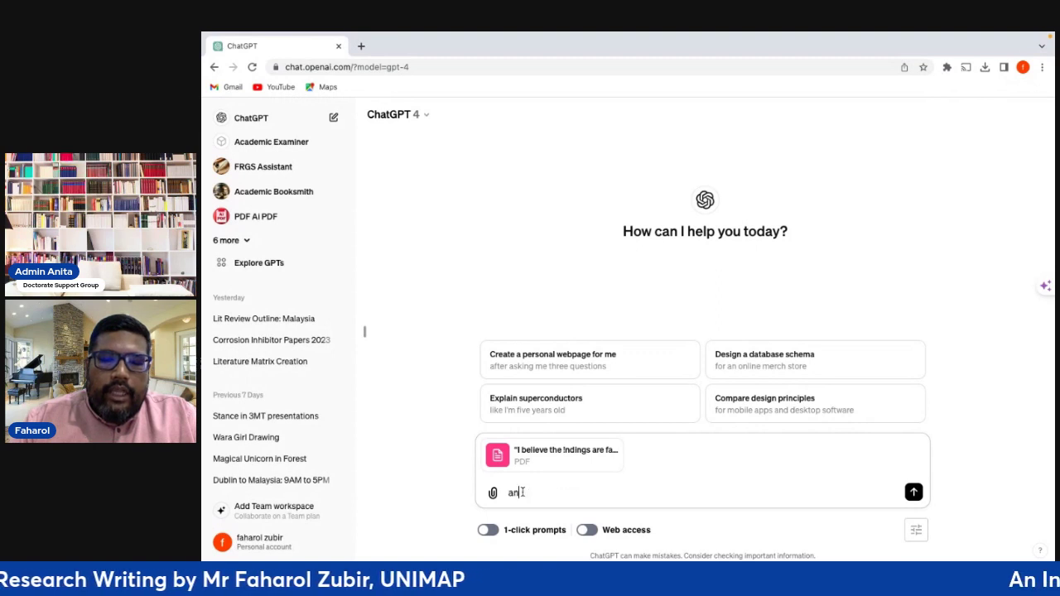
{"action": "type", "text": "alyse the paper and"}
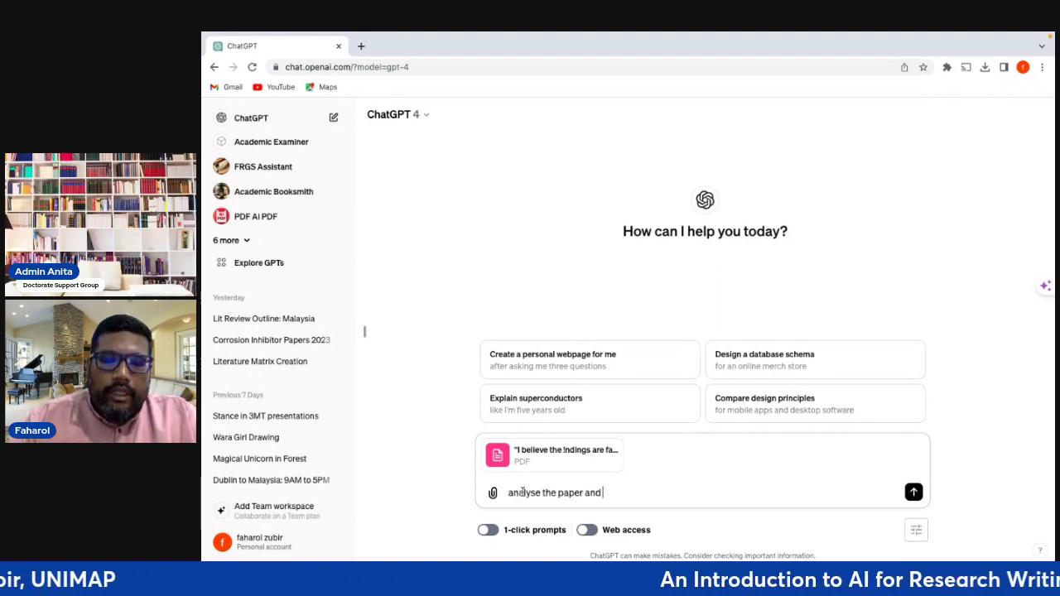
{"action": "type", "text": " extract te"}
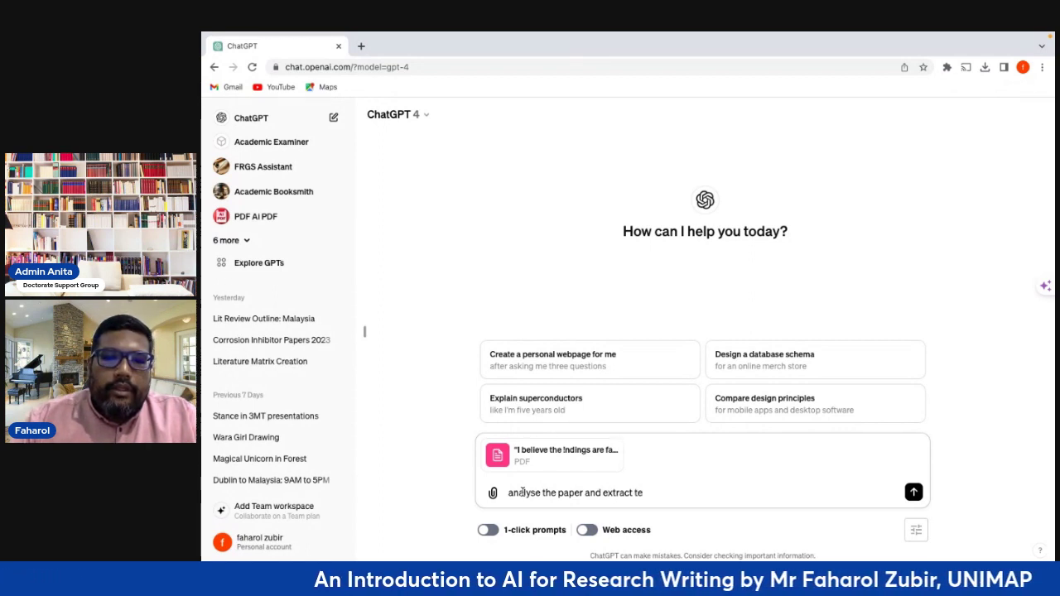
{"action": "key", "text": "BackSpace"}
{"action": "type", "text": "he informat"}
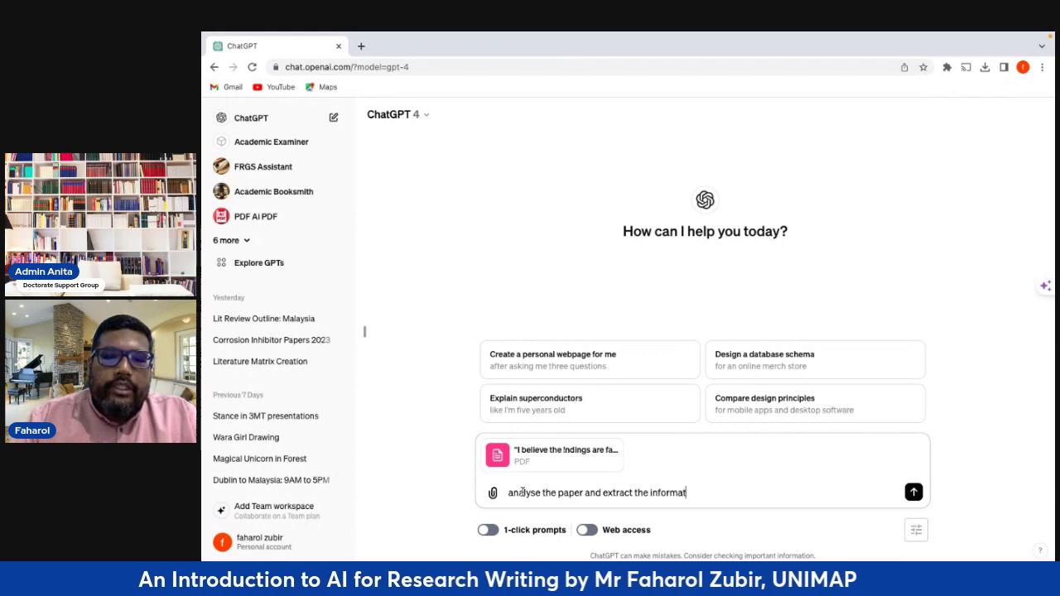
{"action": "type", "text": "ion in a deta"}
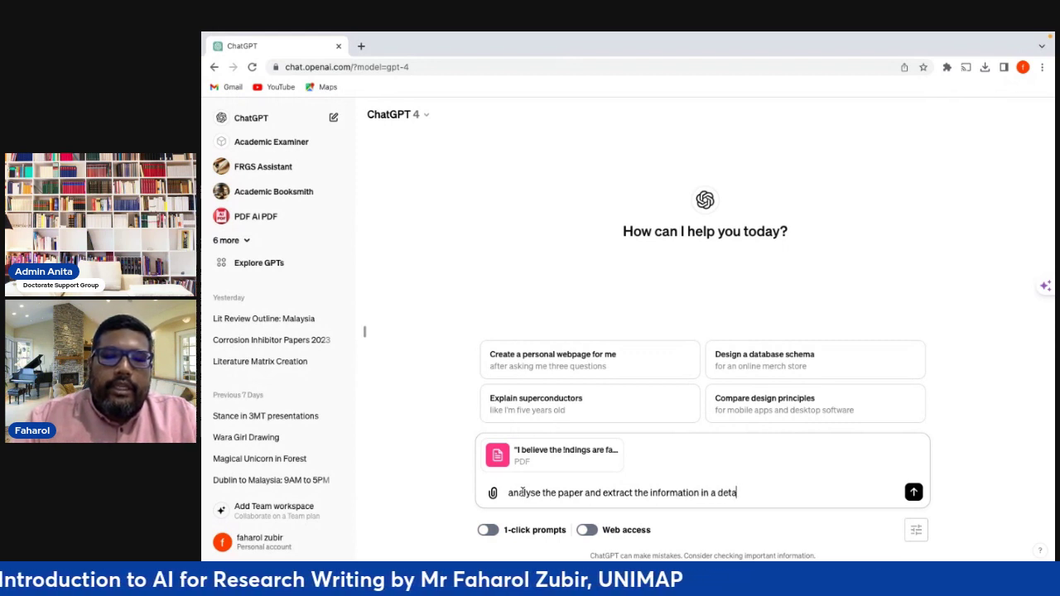
{"action": "type", "text": "iled liteart"}
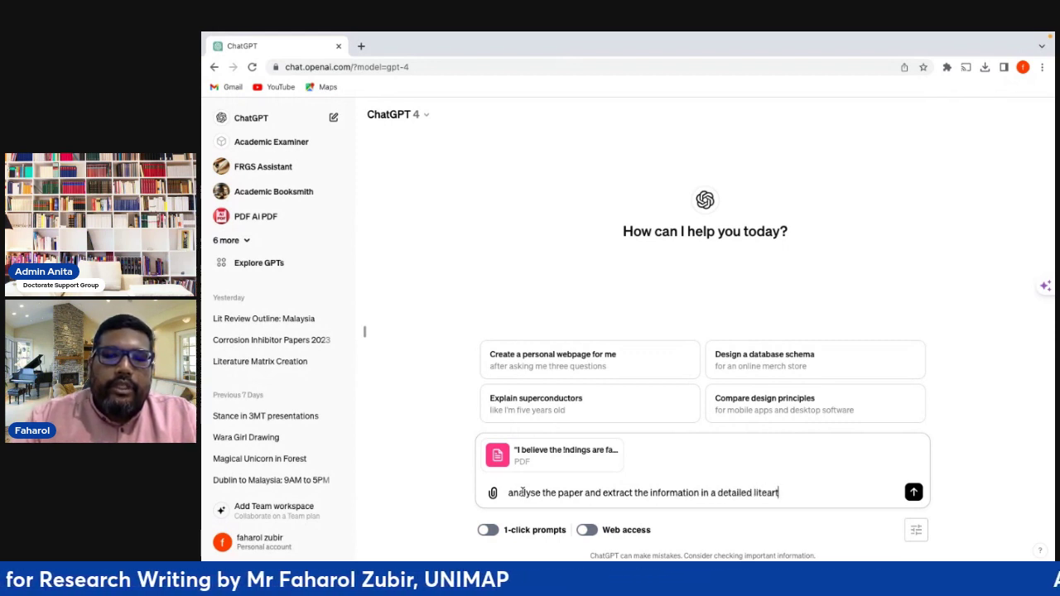
{"action": "type", "text": "ure matr"}
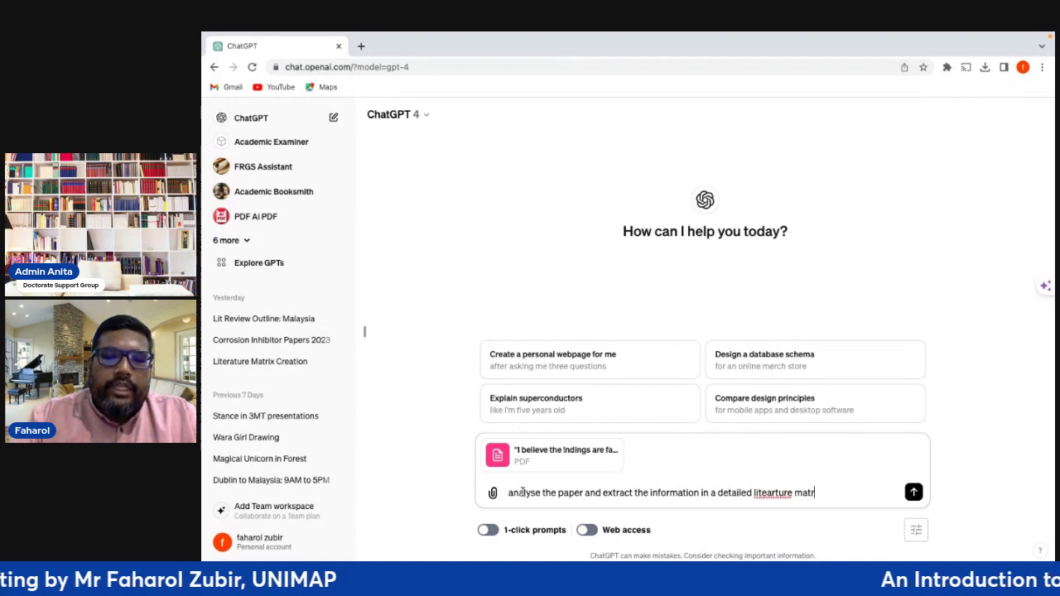
{"action": "type", "text": "ix "}
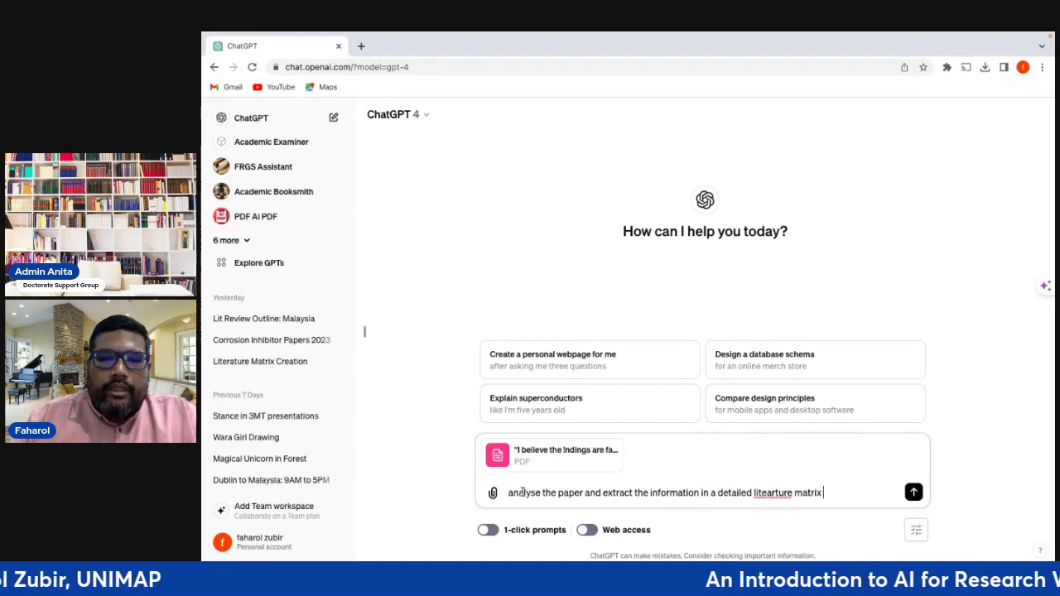
{"action": "type", "text": "su"}
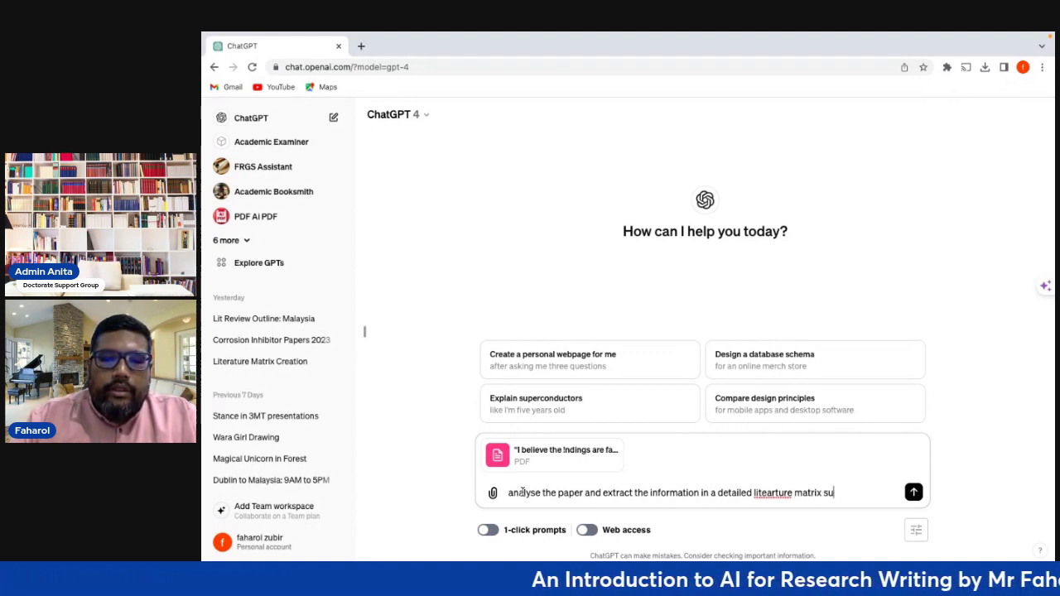
{"action": "type", "text": "itable for a"}
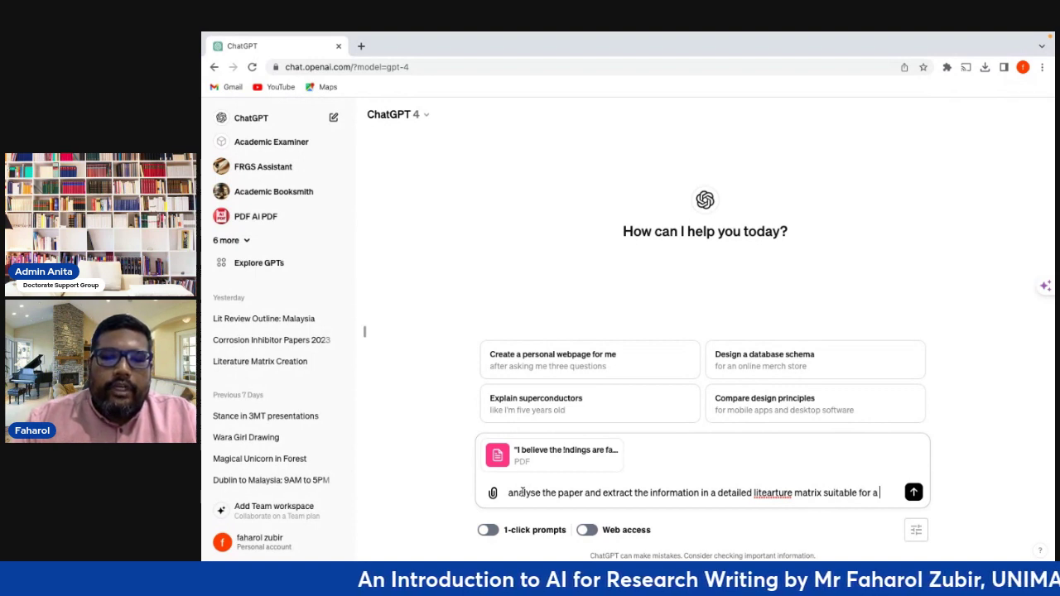
{"action": "type", "text": " phd st"}
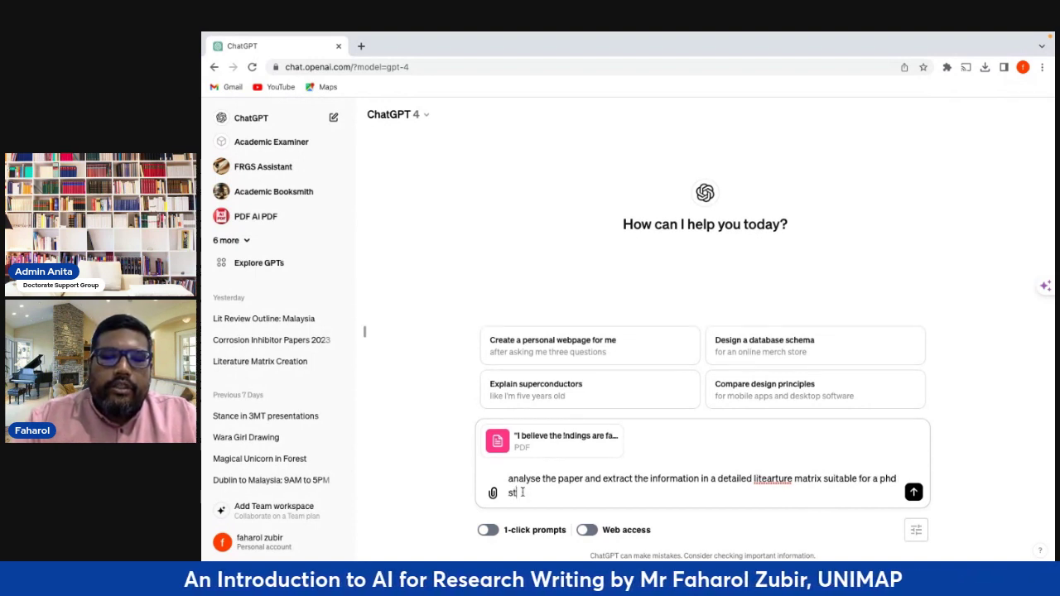
{"action": "type", "text": "udent."}
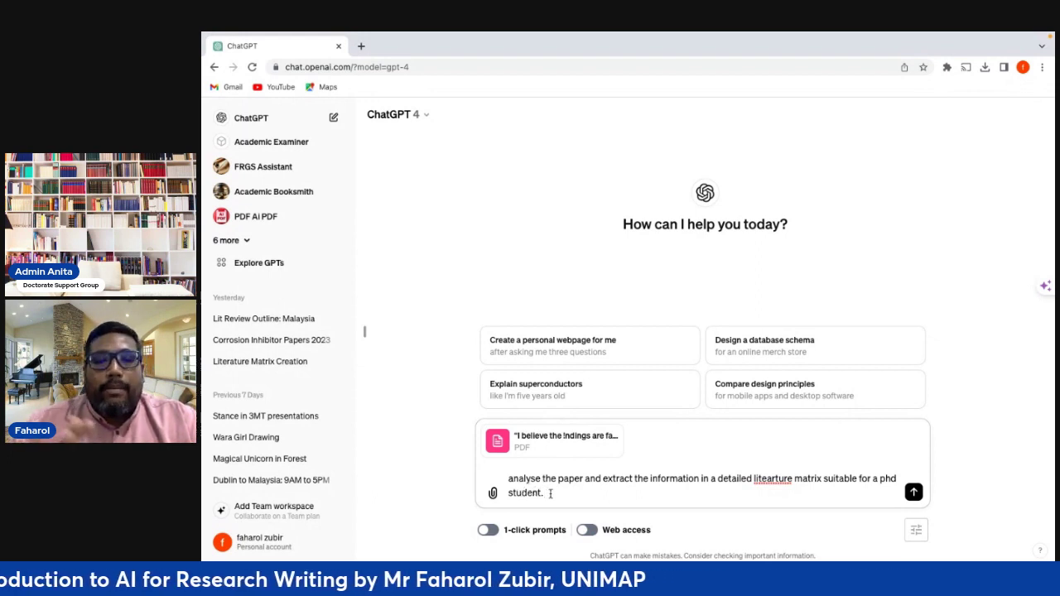
Add "highlight the key takeaways and do this in an editable ms word document (layout landcape, margin narrow)" to the prompt and send it
{"action": "type", "text": "do"}
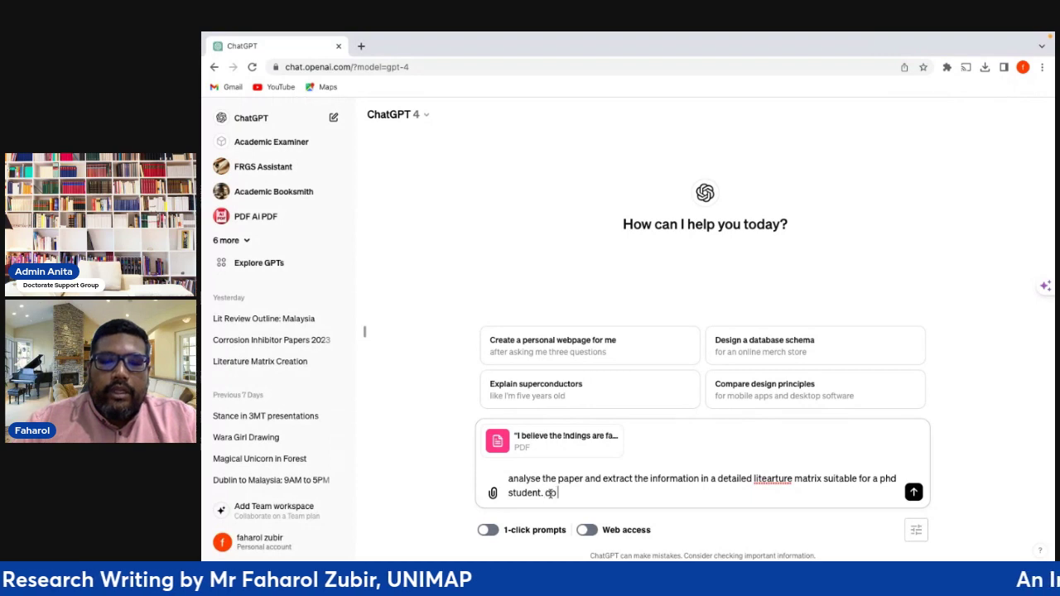
{"action": "key", "text": "BackSpace"}
{"action": "key", "text": "BackSpace"}
{"action": "type", "text": "highlightthe"}
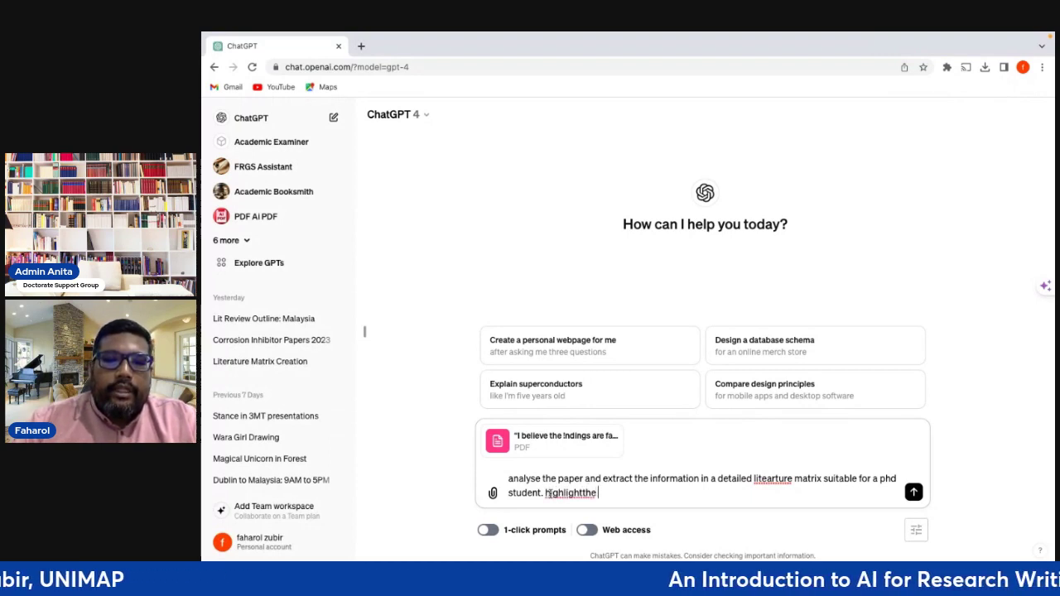
{"action": "key", "text": "BackSpace"}
{"action": "key", "text": "BackSpace"}
{"action": "key", "text": "BackSpace"}
{"action": "key", "text": "BackSpace"}
{"action": "key", "text": "BackSpace"}
{"action": "type", "text": "trix suitable for a phd student. highlight the "}
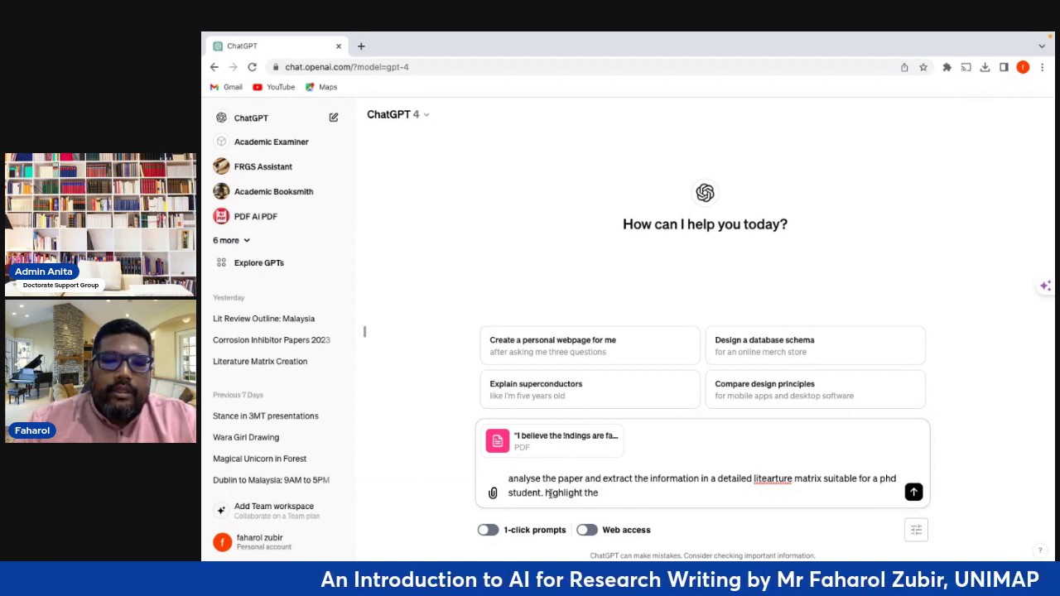
{"action": "type", "text": "key take"}
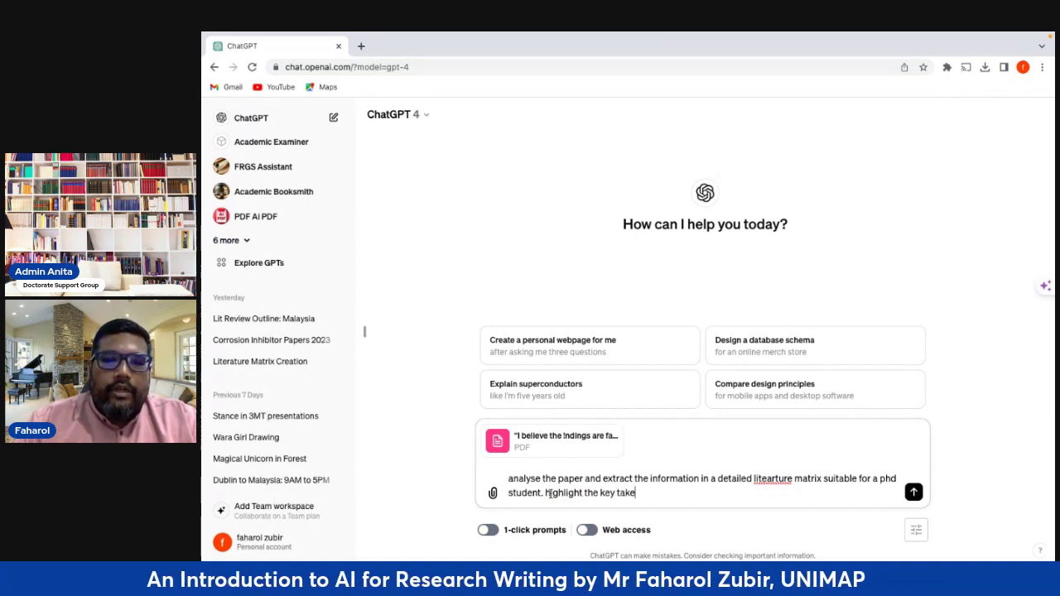
{"action": "type", "text": "aways and do this in an editable ms word document (layout landcape"}
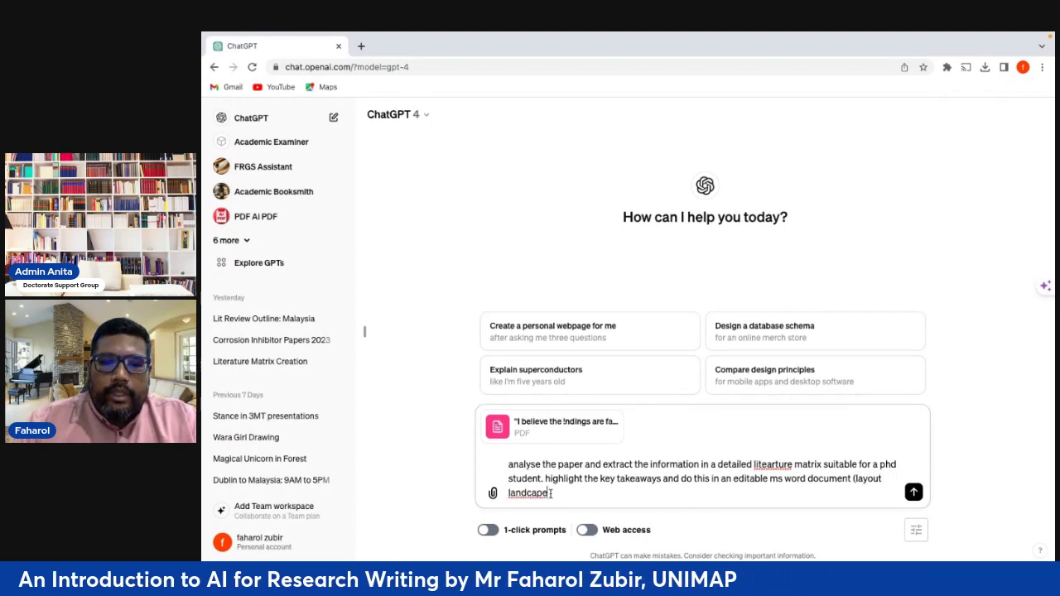
{"action": "type", "text": ", mar"}
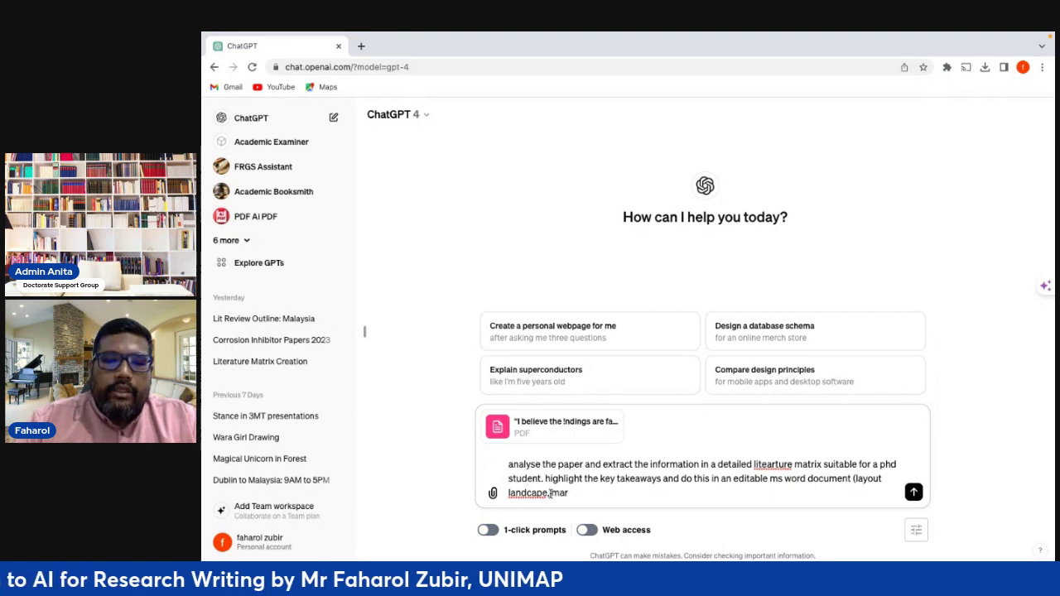
{"action": "type", "text": "gin narrow"}
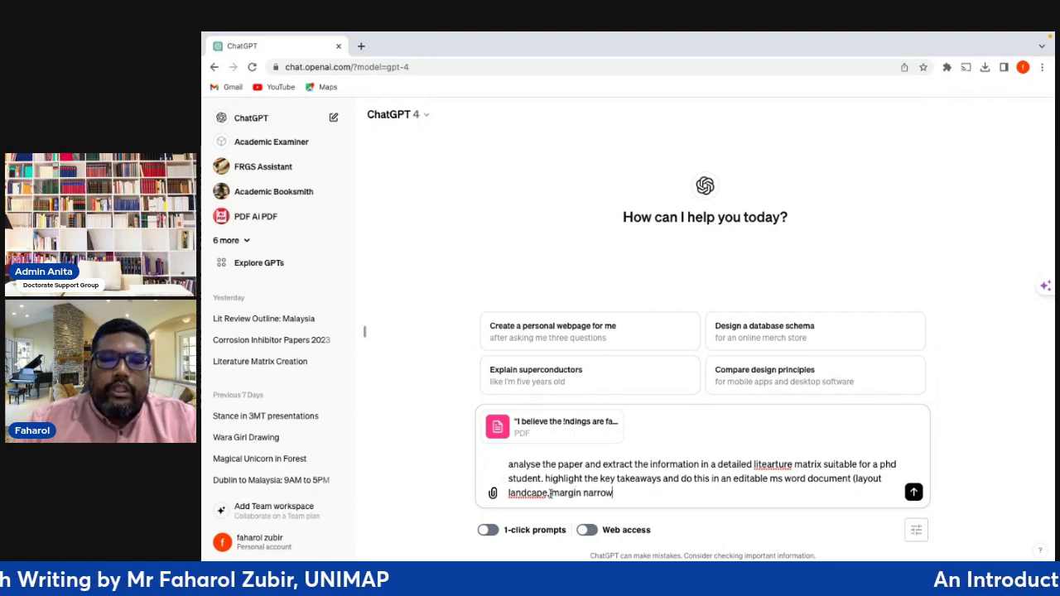
{"action": "type", "text": ")"}
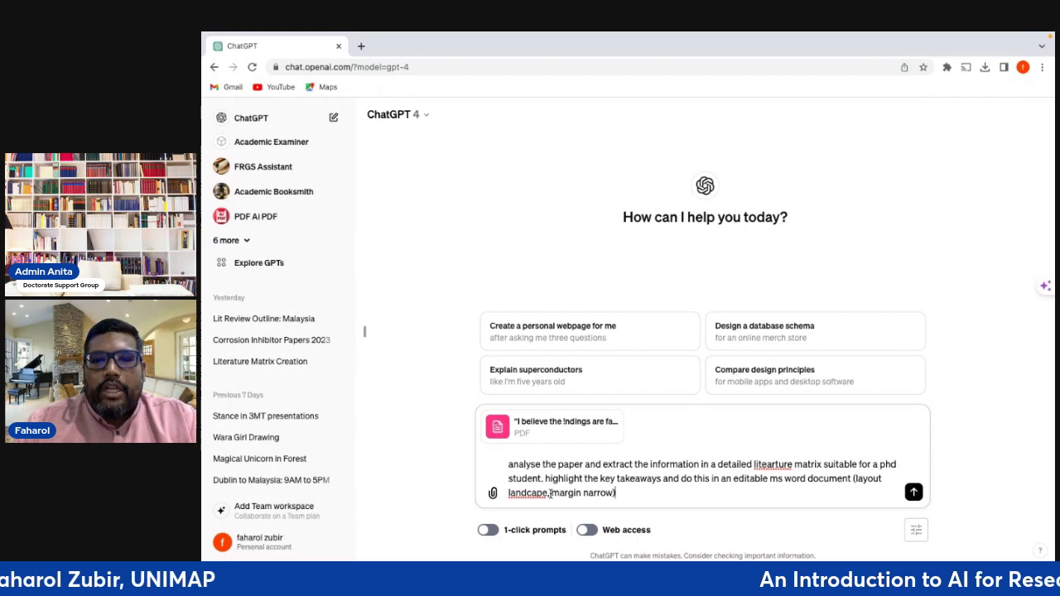
{"action": "key", "text": "Return"}
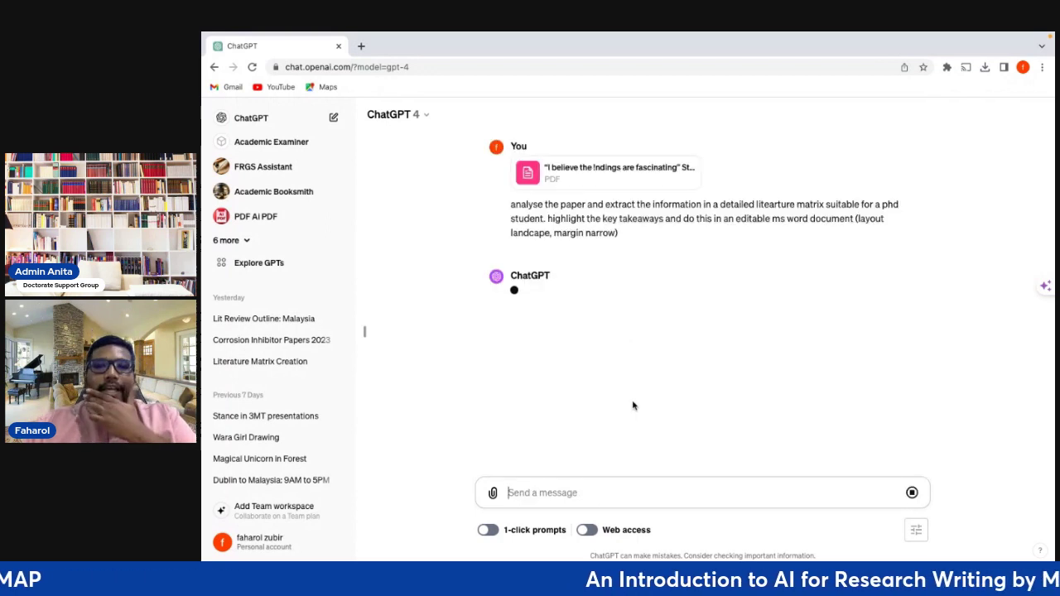